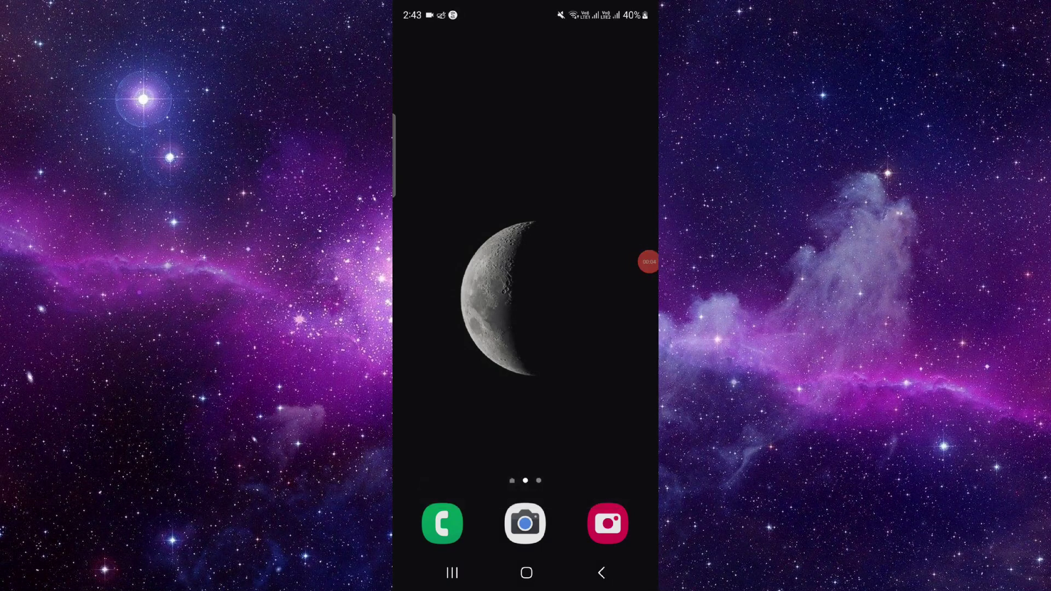
# - Search the app drawer for "ca" and launch Canva from the results
pyautogui.click(654, 261)
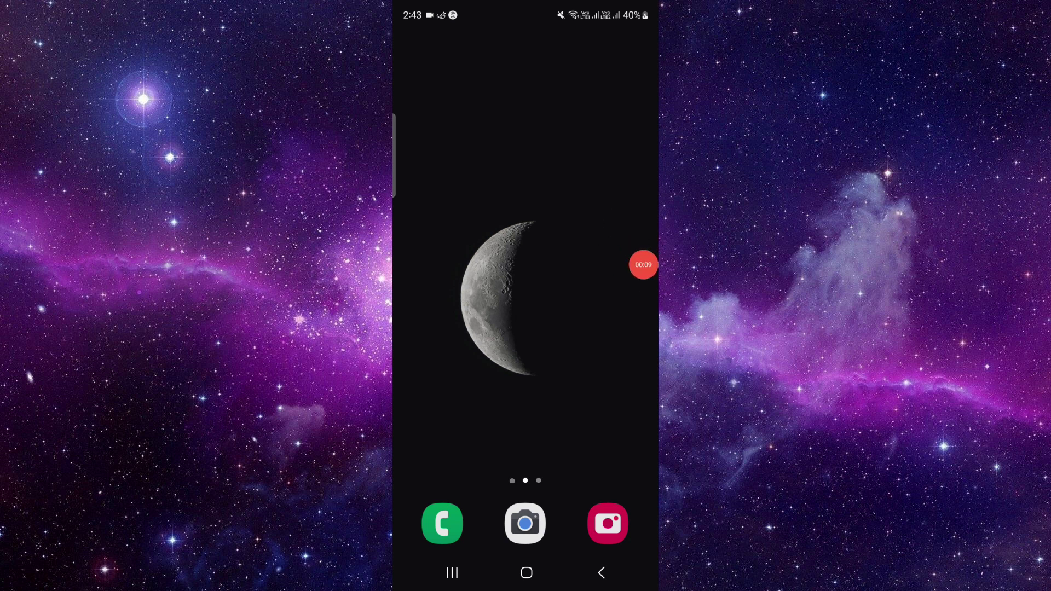
pyautogui.moveTo(526, 394); pyautogui.dragTo(526, 164)
pyautogui.click(493, 42)
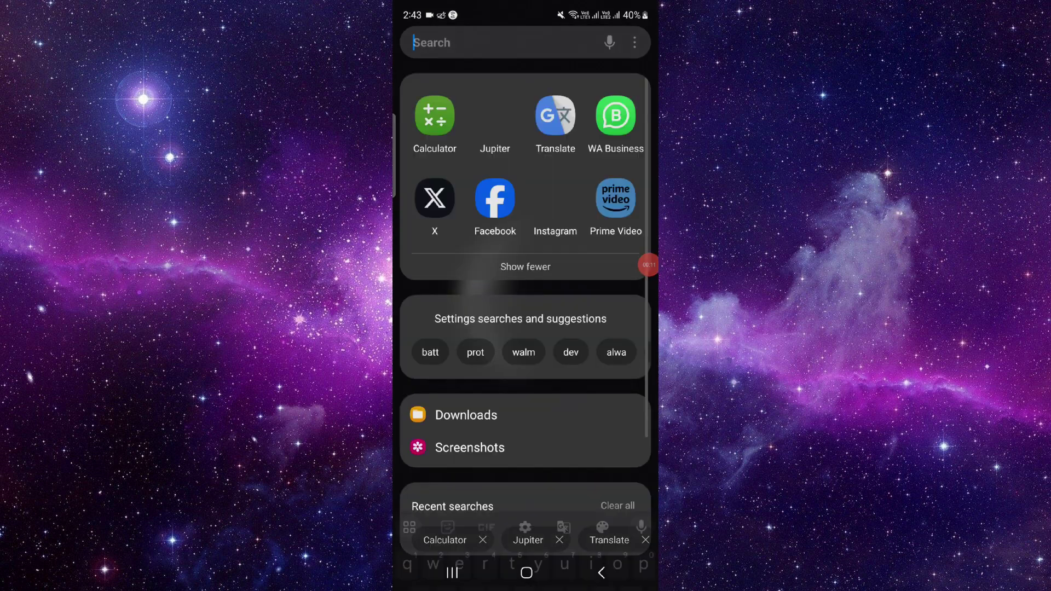
pyautogui.write('ca')
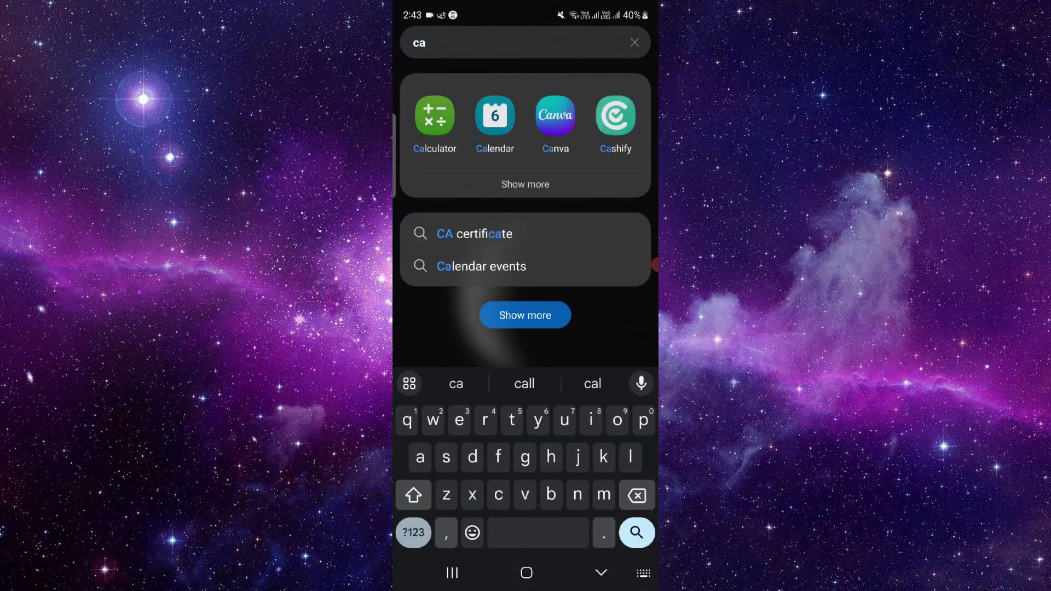
pyautogui.click(554, 119)
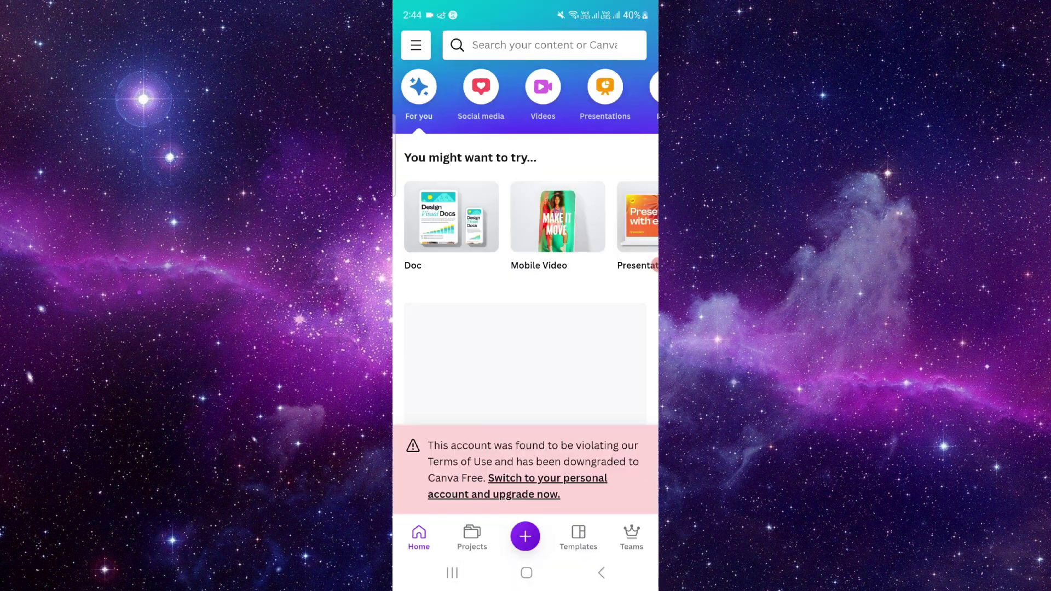
# - Create a new blank design, insert the rounded square from Elements Shapes, and dismiss the keyboard
pyautogui.click(526, 535)
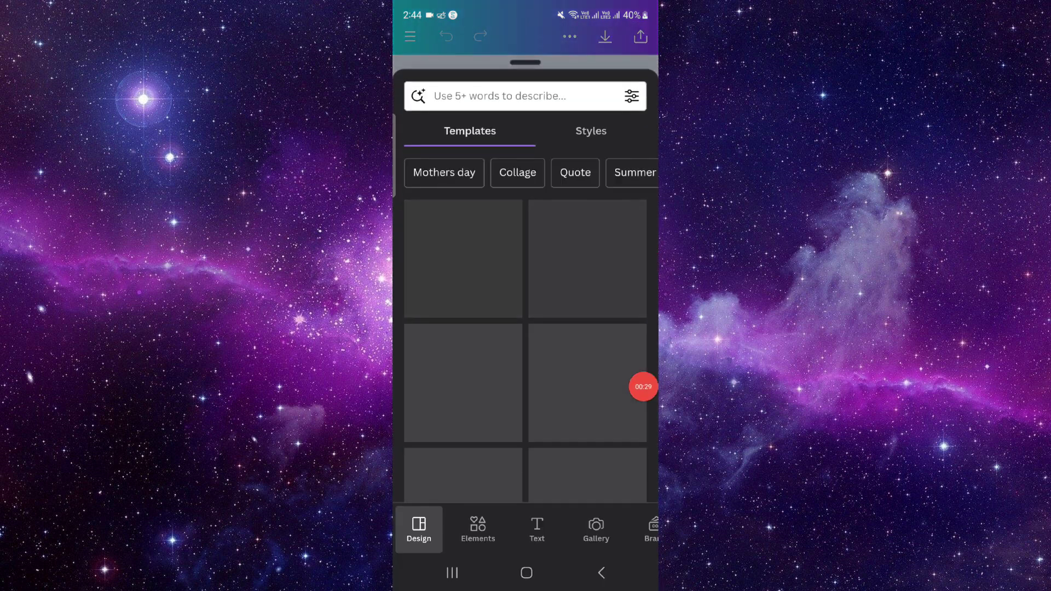
pyautogui.click(478, 530)
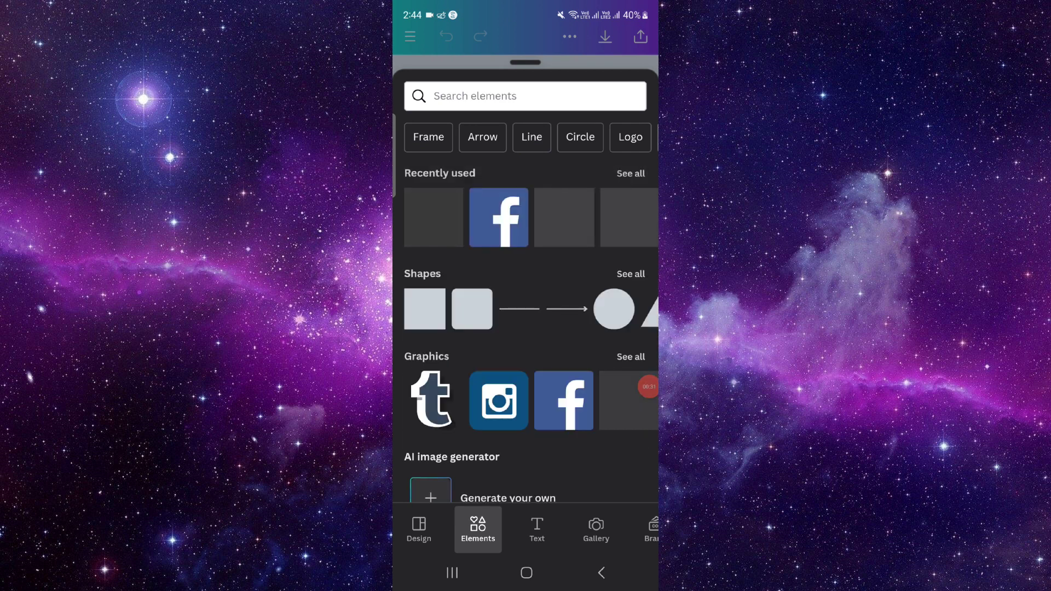
pyautogui.click(471, 309)
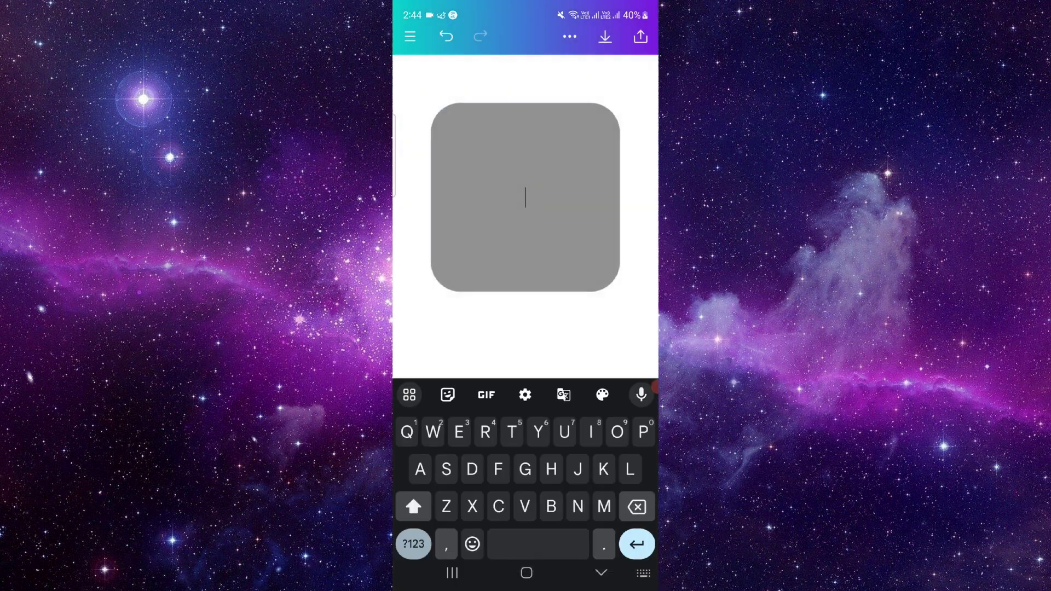
pyautogui.click(601, 572)
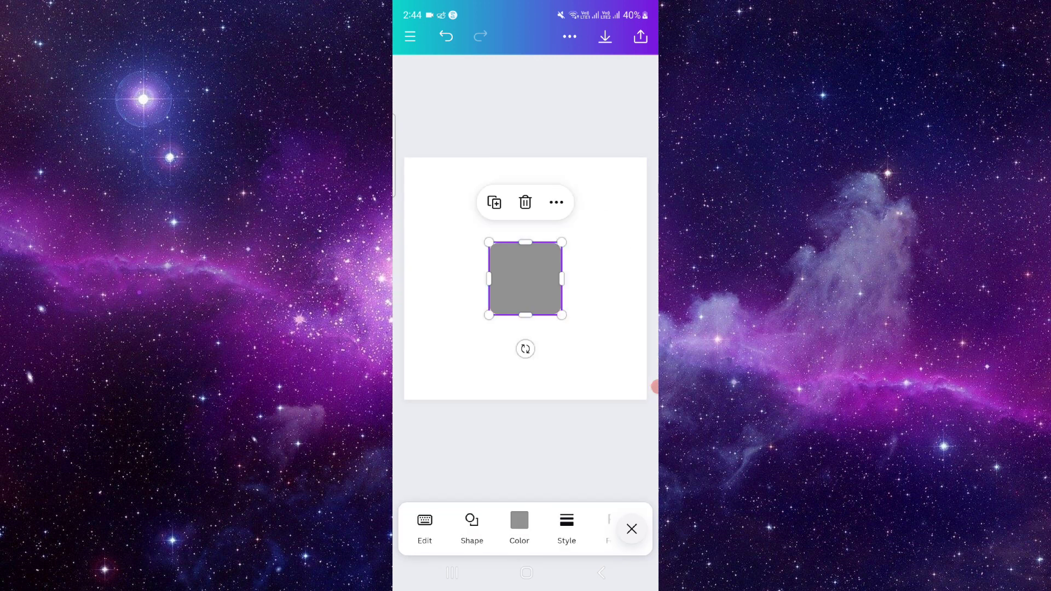
# - Fill the rounded square with a custom blue from the colour picker
pyautogui.click(567, 529)
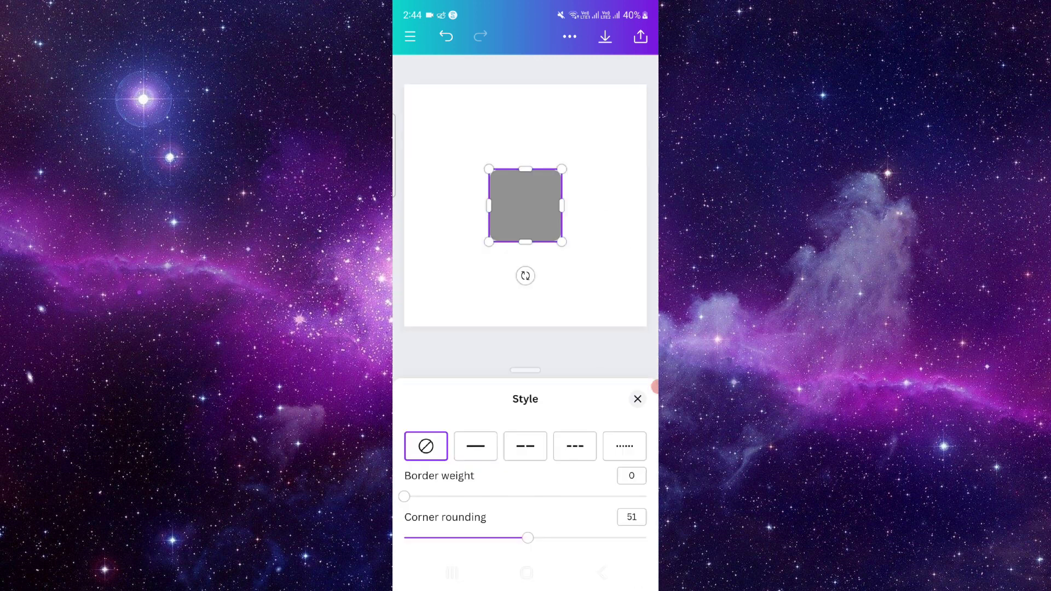
pyautogui.click(637, 398)
pyautogui.click(518, 530)
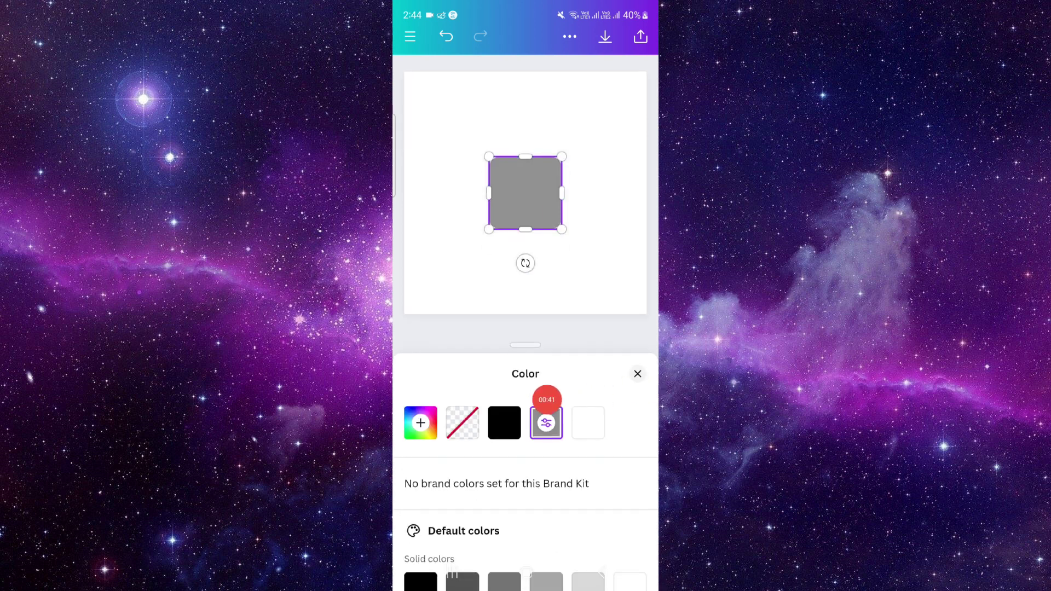
pyautogui.click(546, 423)
pyautogui.click(594, 409)
pyautogui.moveTo(594, 408)
pyautogui.mouseDown()
pyautogui.moveTo(548, 427)
pyautogui.moveTo(599, 415)
pyautogui.mouseUp()
pyautogui.moveTo(415, 487); pyautogui.dragTo(539, 487)
pyautogui.moveTo(598, 416); pyautogui.dragTo(594, 408)
pyautogui.click(637, 374)
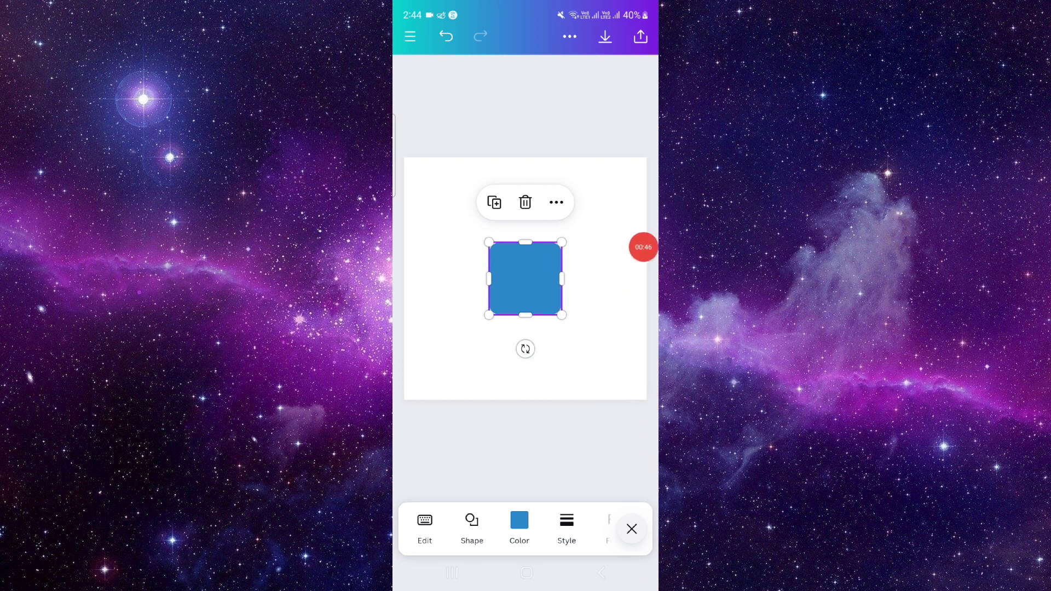
# - Show the share and download options, then swipe Canva away in Recents
pyautogui.click(640, 36)
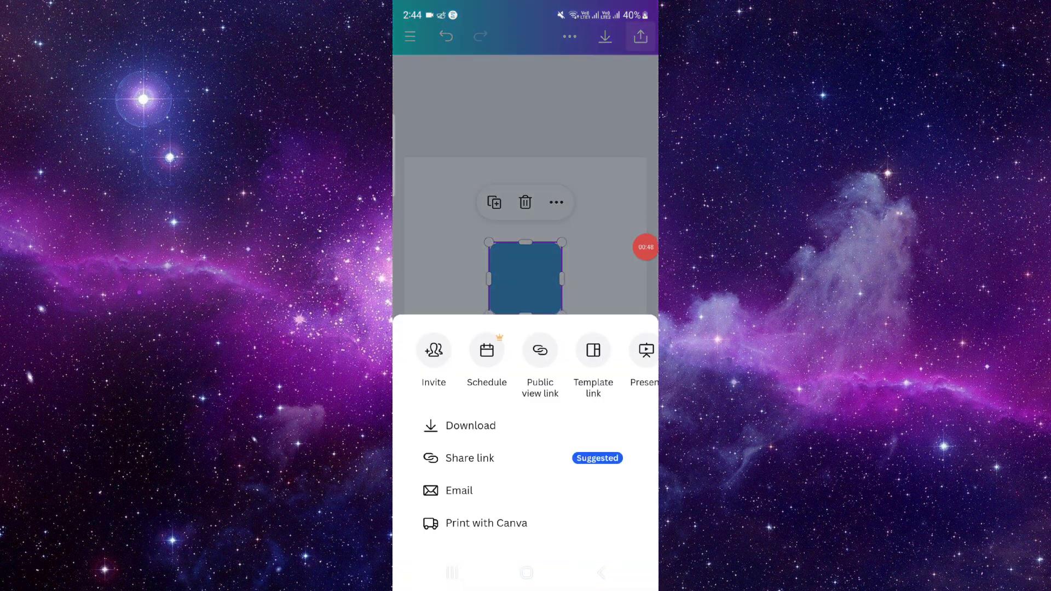
pyautogui.click(452, 572)
pyautogui.moveTo(525, 288); pyautogui.dragTo(525, 50)
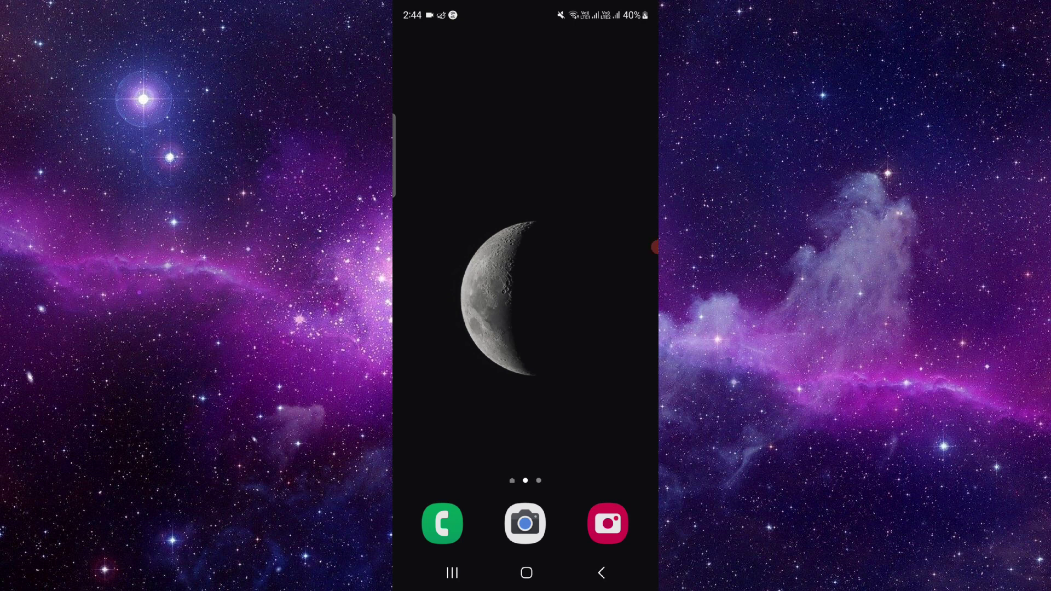
pyautogui.moveTo(655, 246); pyautogui.dragTo(643, 334)
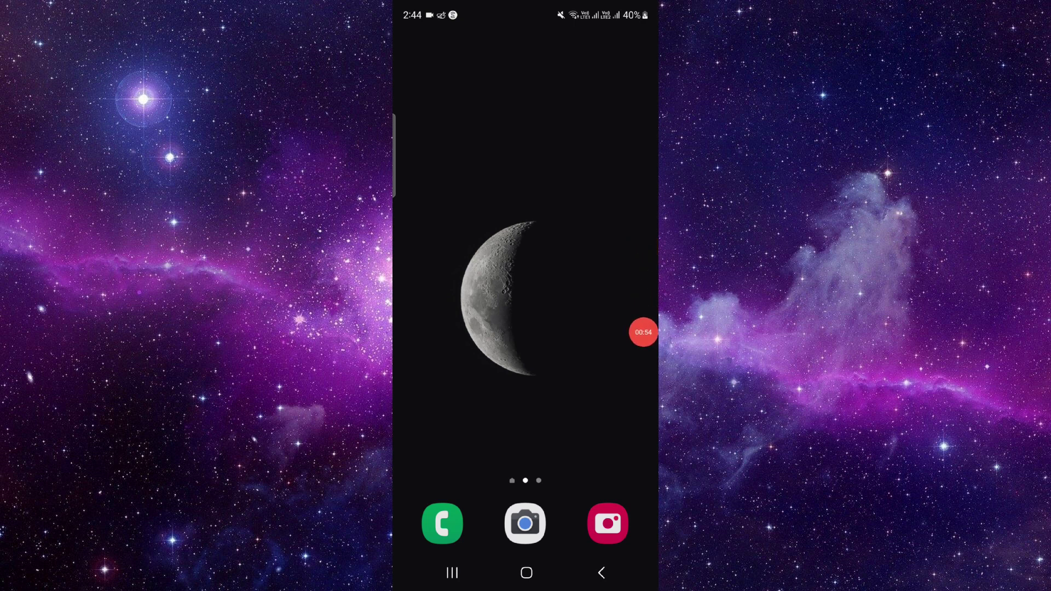